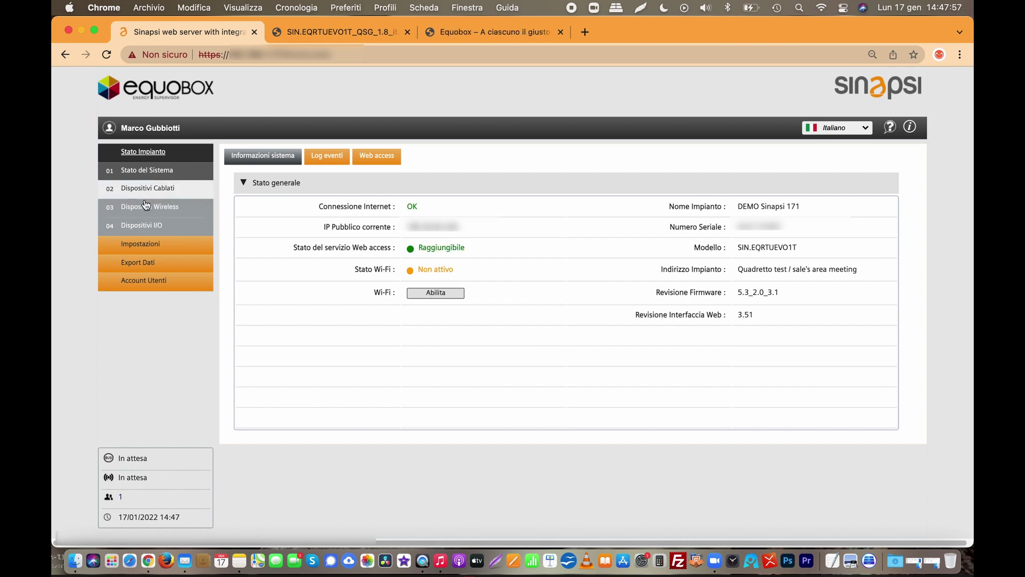
# - Start a device search with the default settings on the M-Bus M1M2 line in the wired devices settings
pyautogui.click(147, 245)
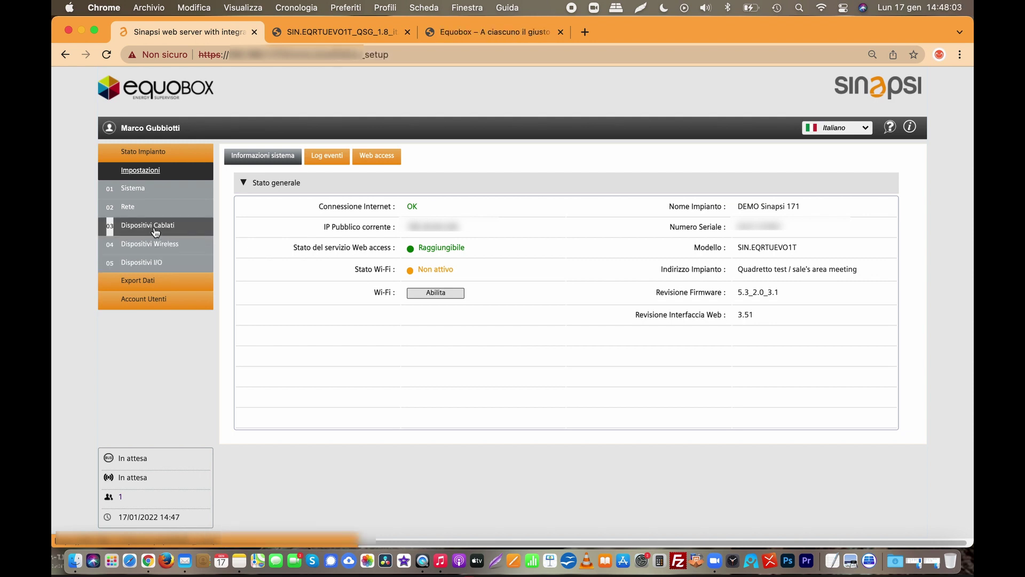
pyautogui.click(155, 230)
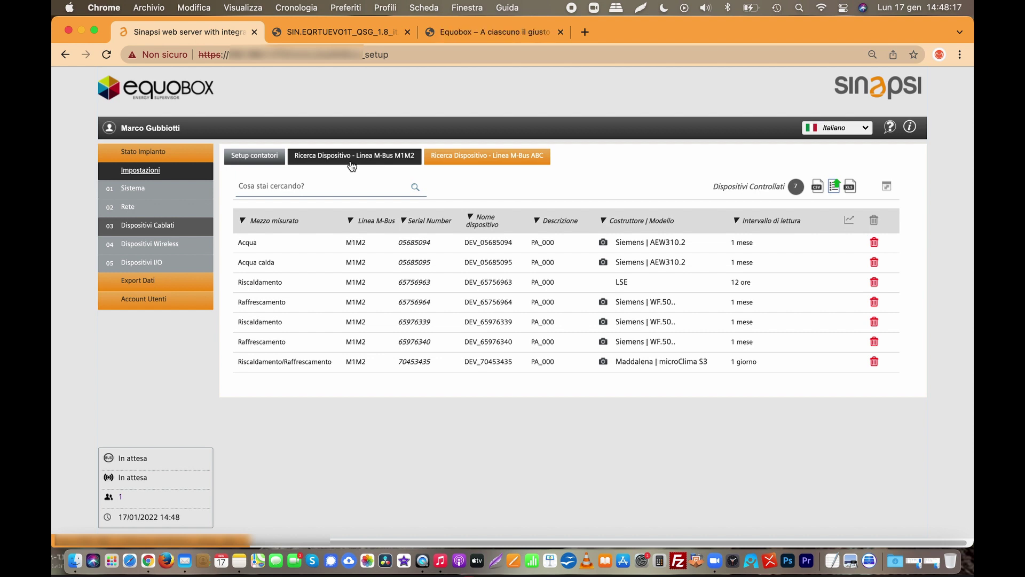
pyautogui.click(384, 155)
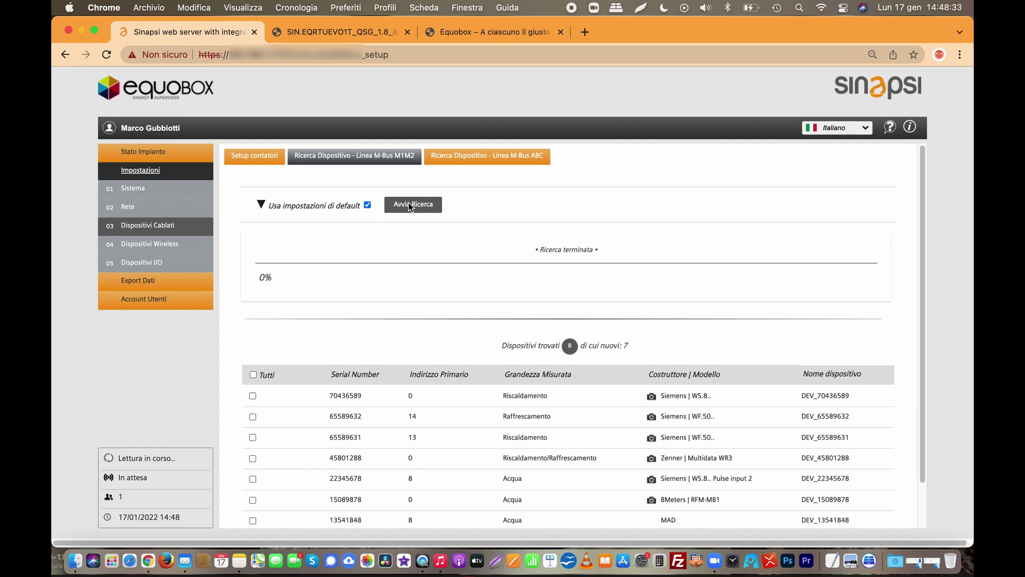
pyautogui.click(410, 206)
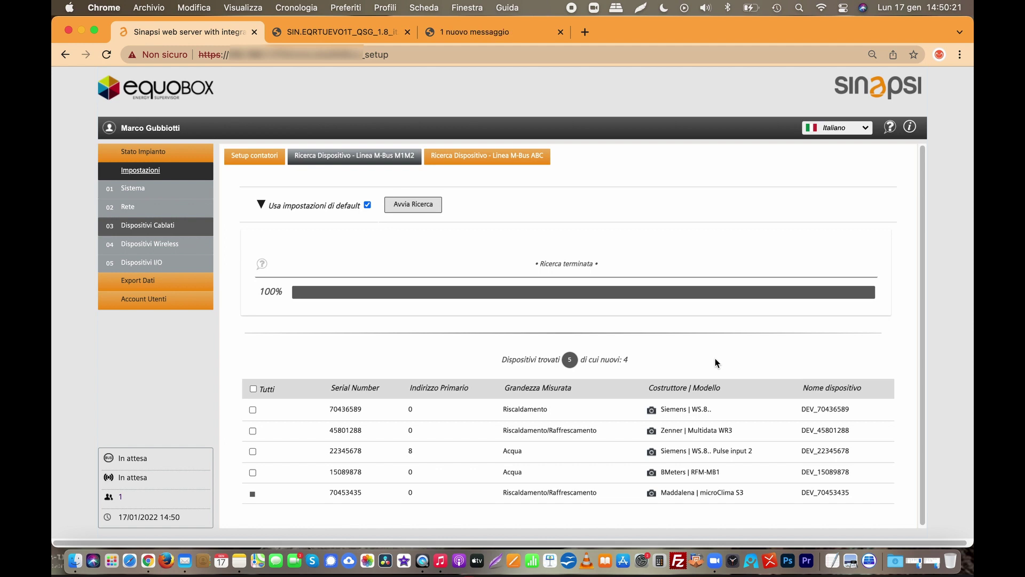
# - Add all the newly found M-Bus devices to the system and stop the running search, confirming the stop
pyautogui.click(252, 388)
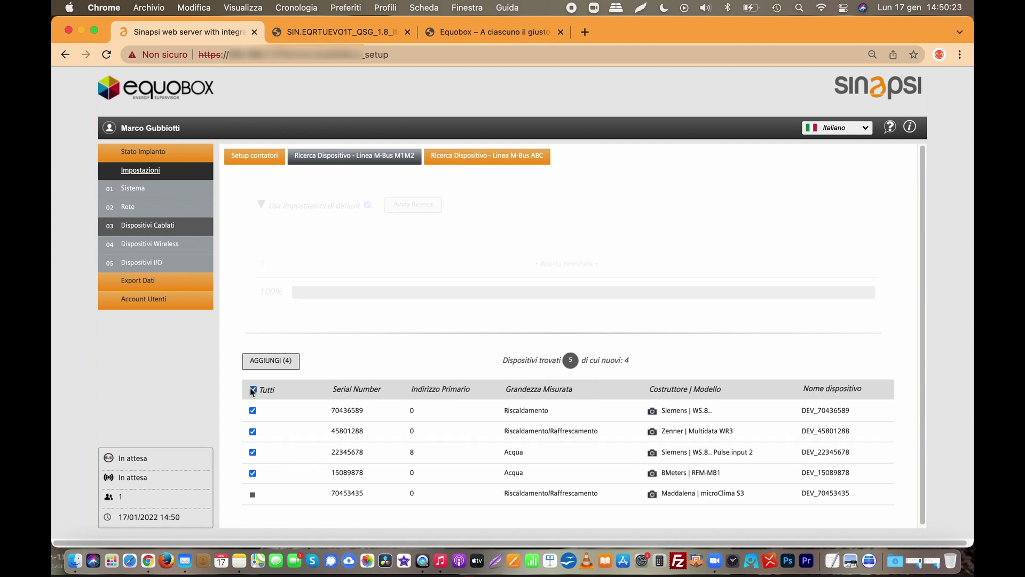
pyautogui.click(275, 364)
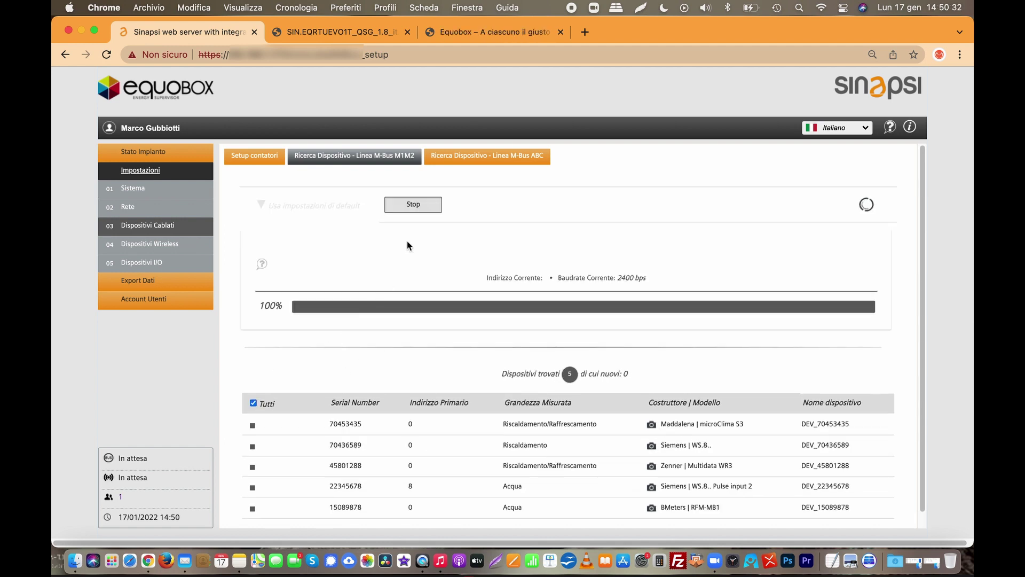
pyautogui.click(426, 206)
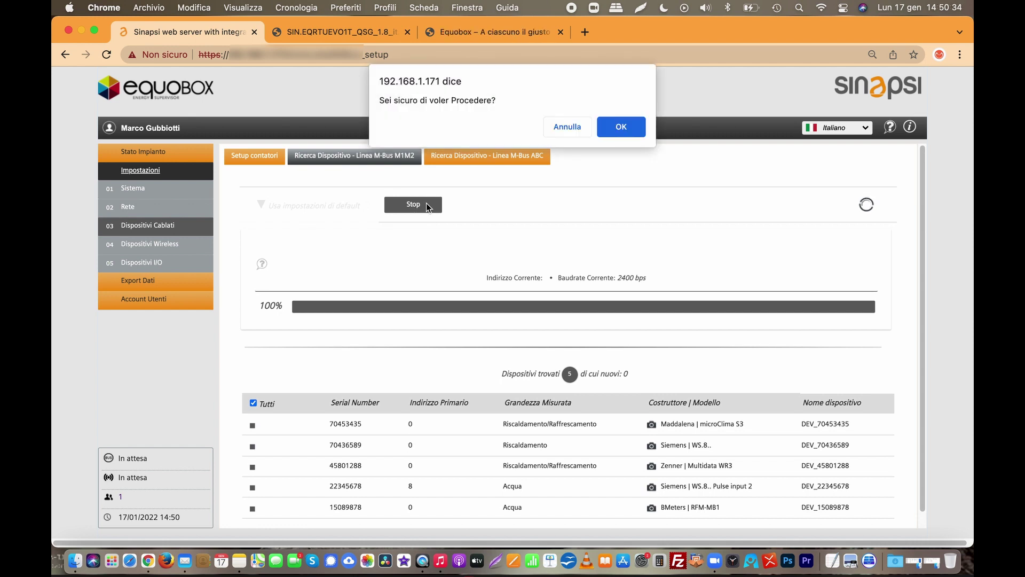
pyautogui.click(620, 126)
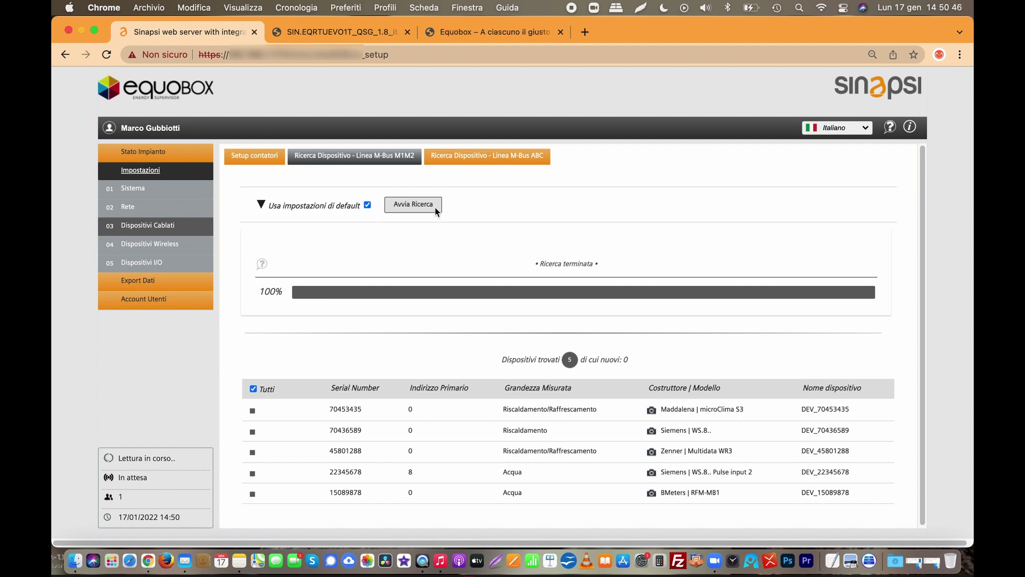
# - Turn off the default search settings, and try the primary address search with its single-address option before disabling it again
pyautogui.click(367, 206)
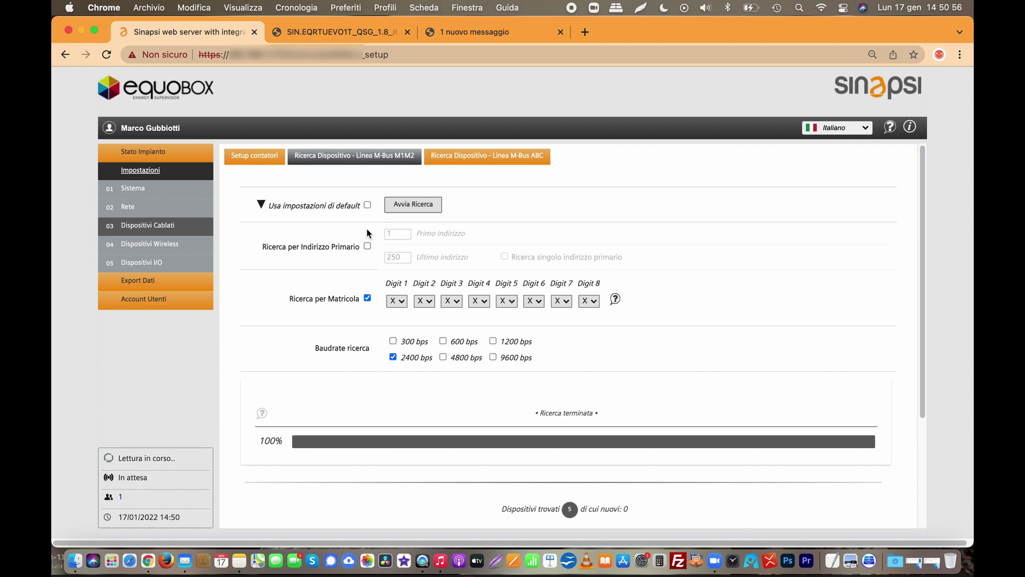
pyautogui.click(367, 246)
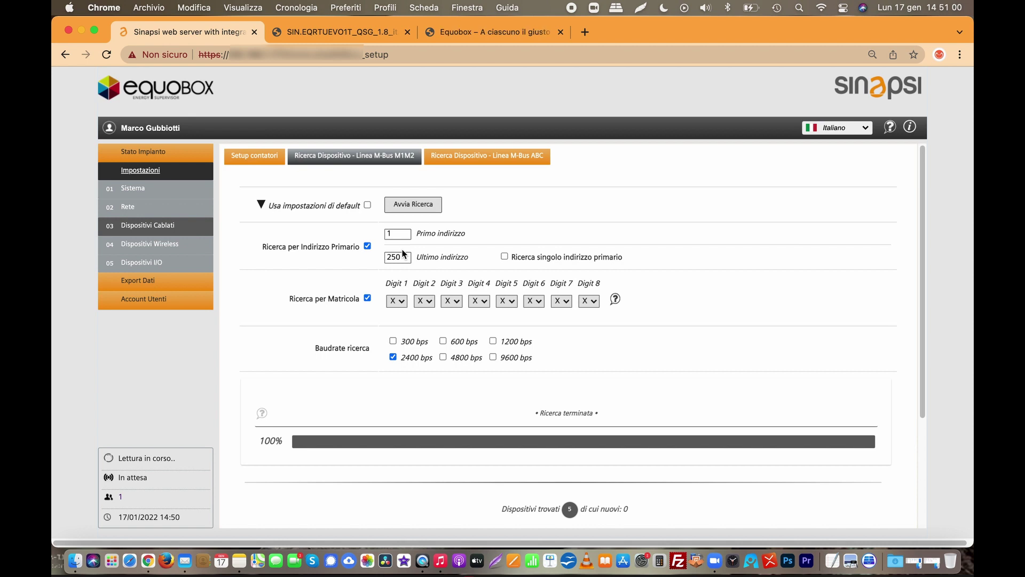
pyautogui.click(504, 257)
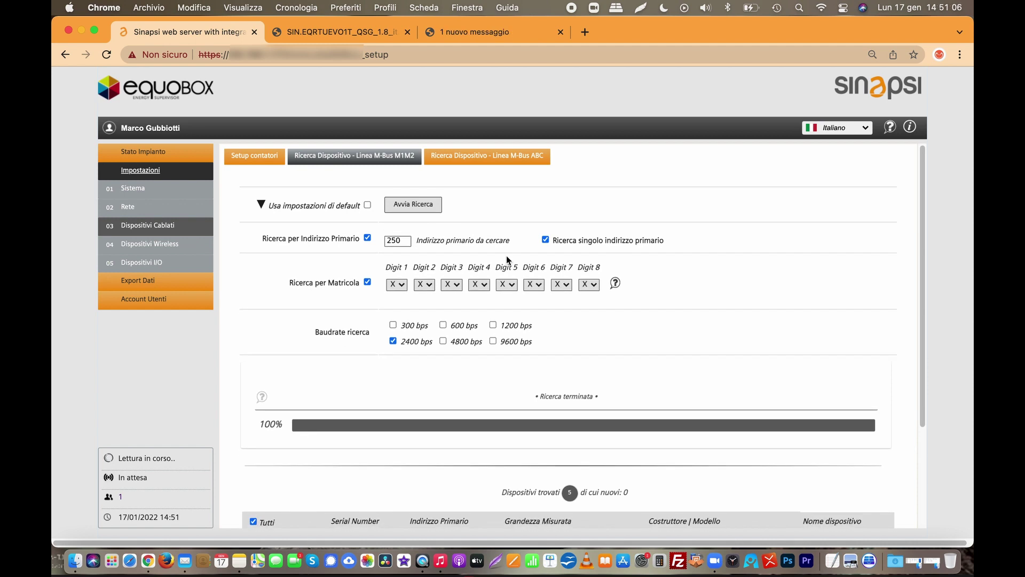
pyautogui.click(367, 240)
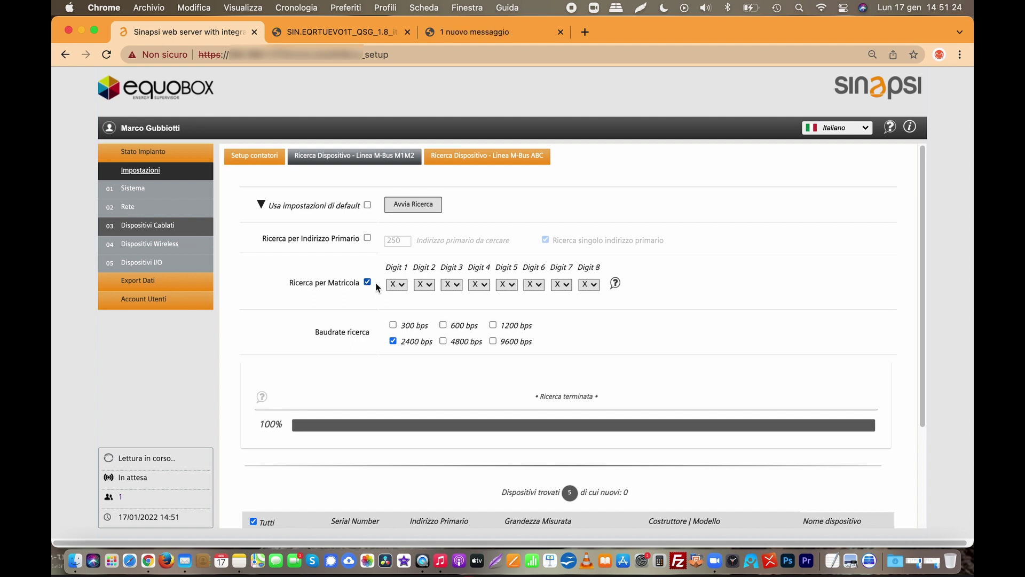
# - Set digits 1 to 6 of the serial number search to 2, 5, 6, 7, 8 and 0
pyautogui.click(405, 286)
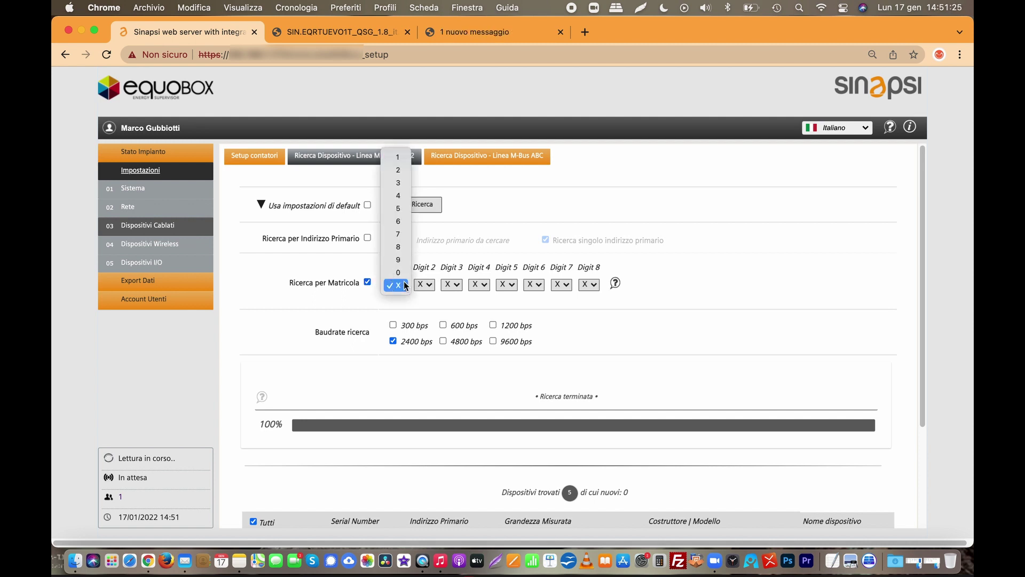
pyautogui.click(399, 170)
pyautogui.click(430, 284)
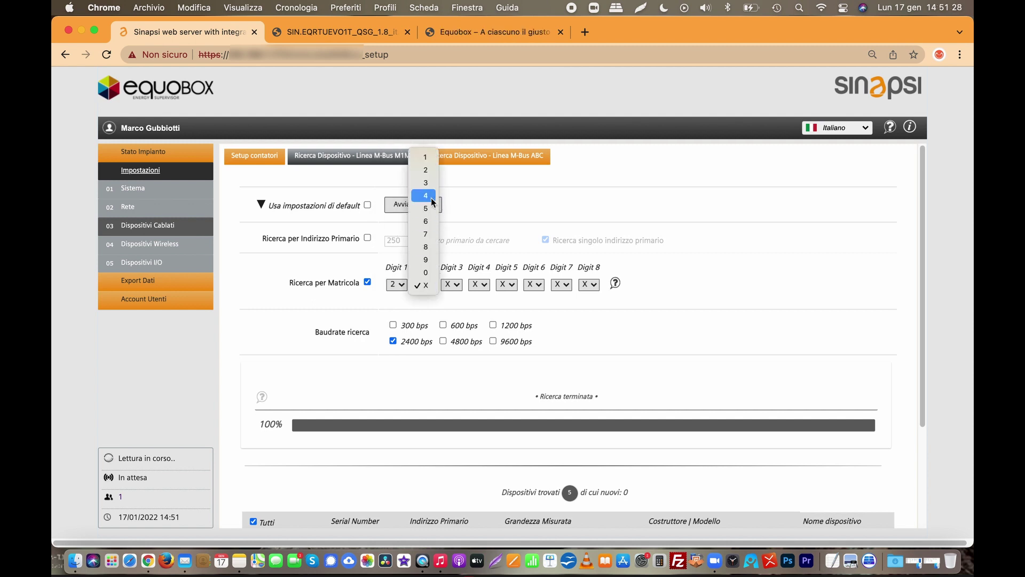
pyautogui.click(432, 209)
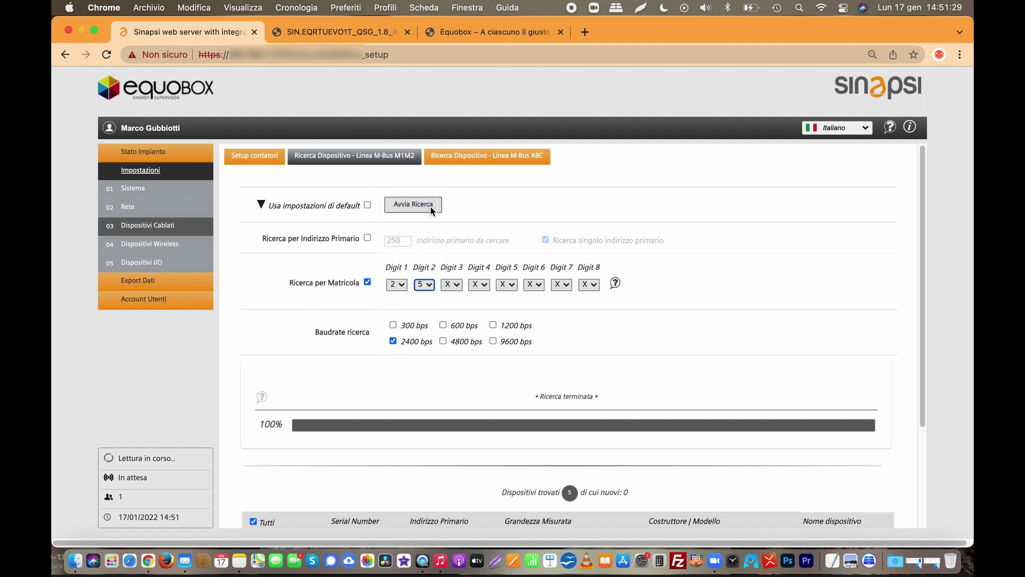
pyautogui.click(452, 284)
pyautogui.click(453, 221)
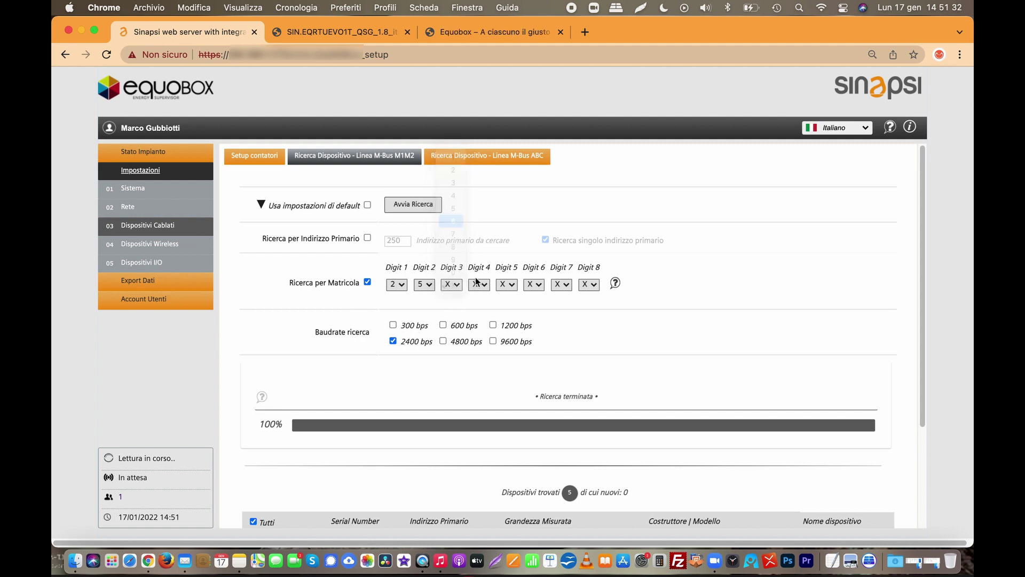
pyautogui.click(479, 284)
pyautogui.click(485, 234)
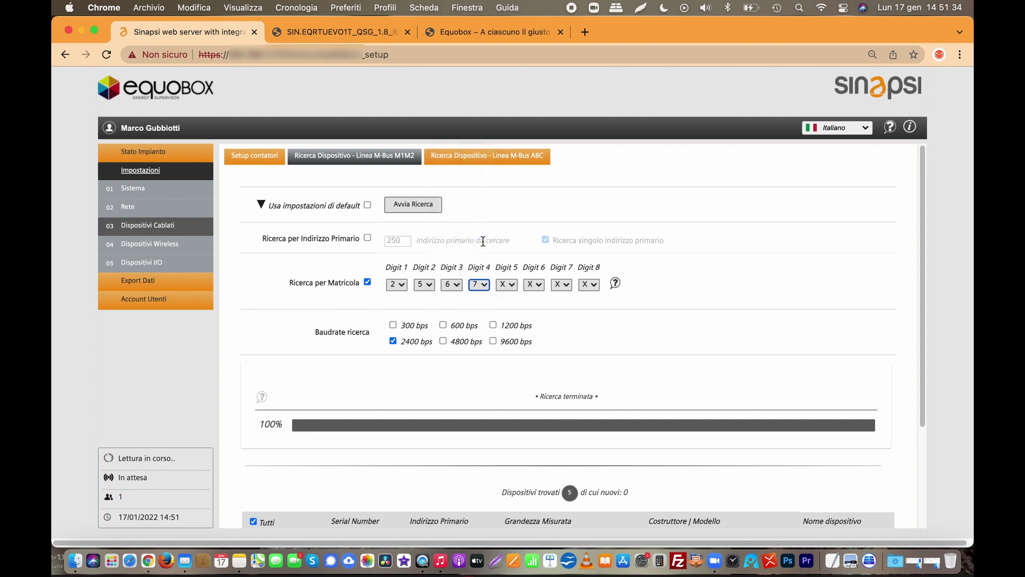
pyautogui.click(508, 284)
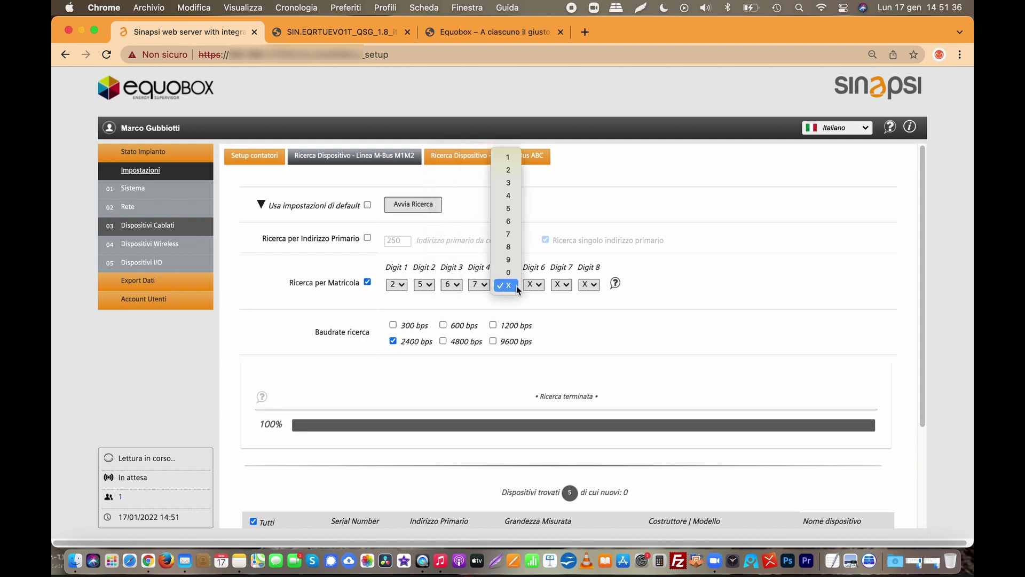
pyautogui.click(517, 248)
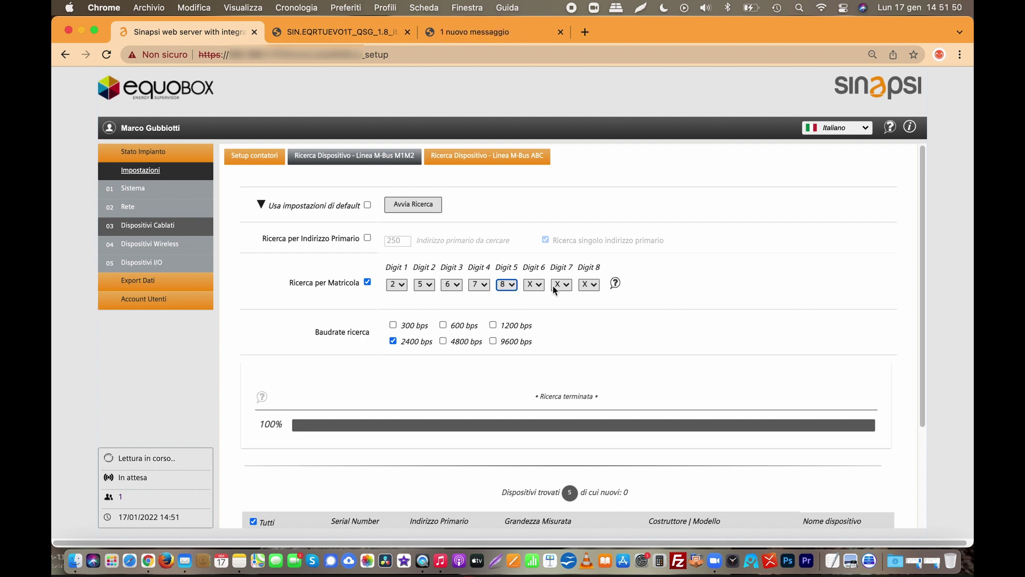
pyautogui.click(533, 284)
pyautogui.click(532, 292)
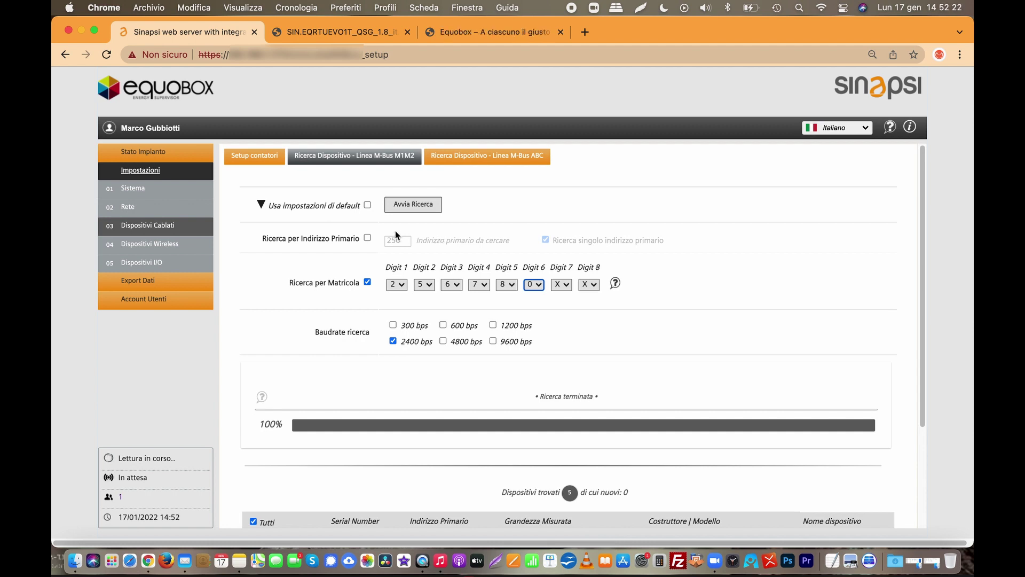
# - Review the configured meters in the wired devices settings and open the wired devices page of the plant status
pyautogui.click(151, 154)
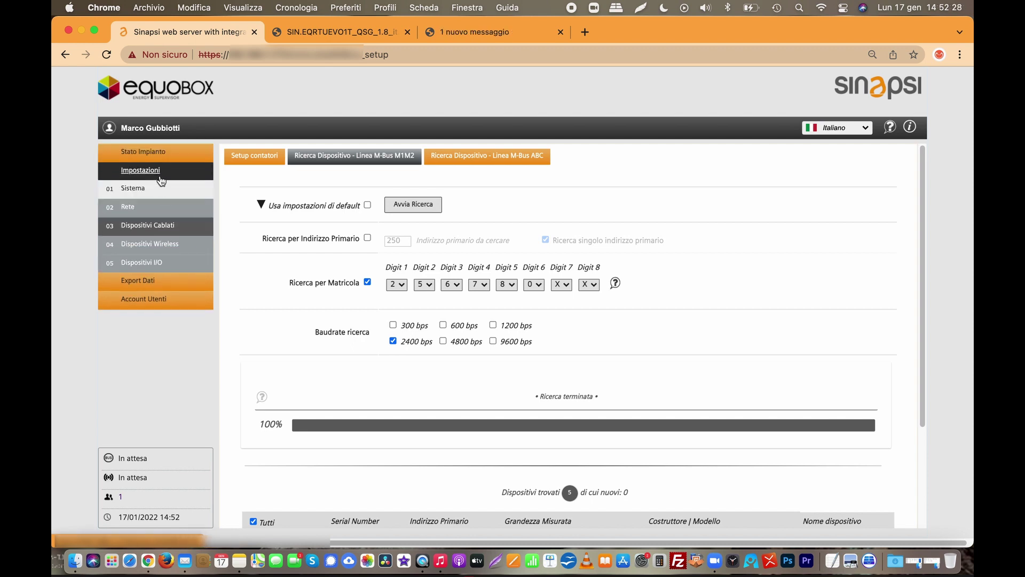
pyautogui.click(156, 227)
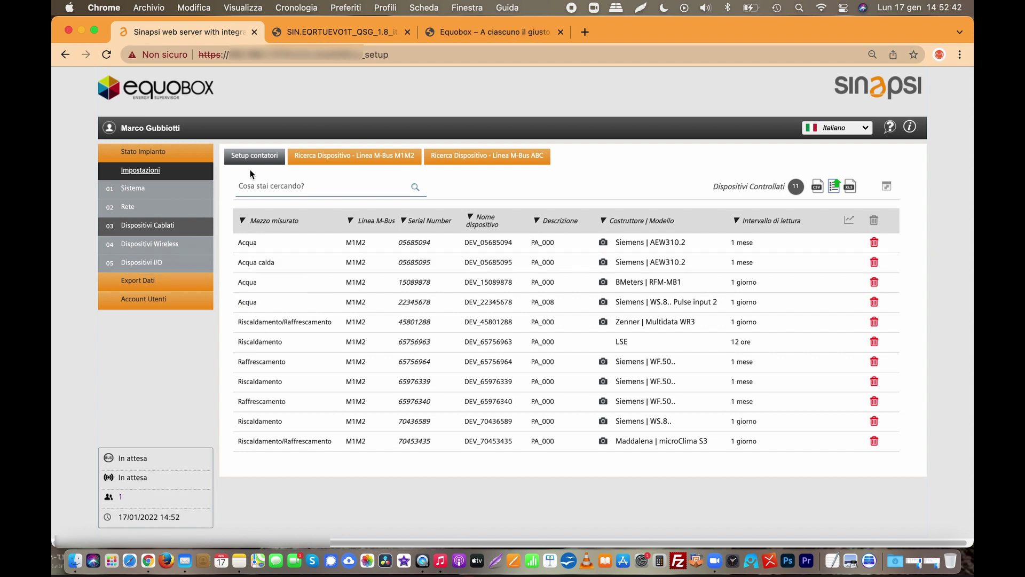
pyautogui.moveTo(147, 155)
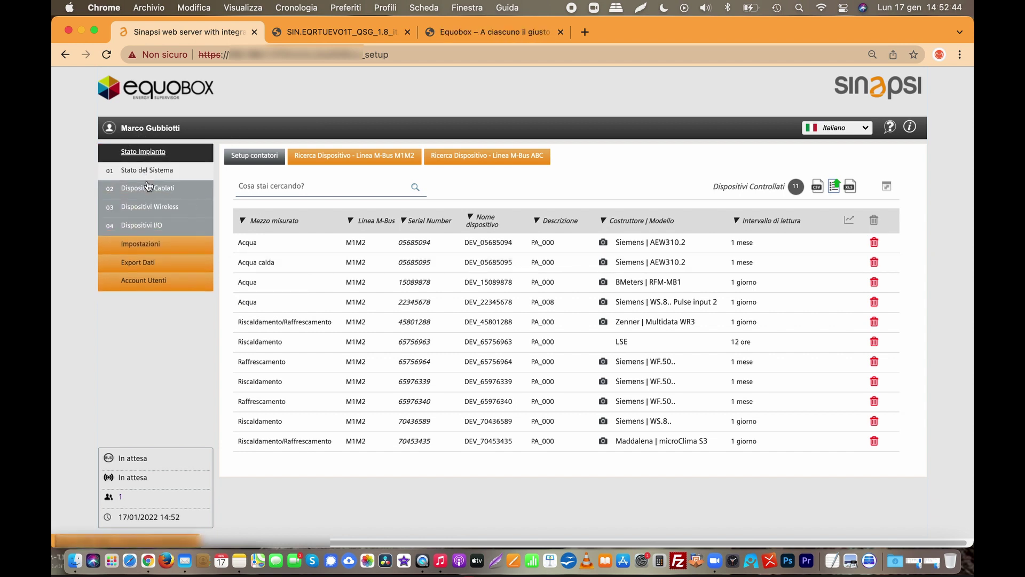
pyautogui.click(149, 187)
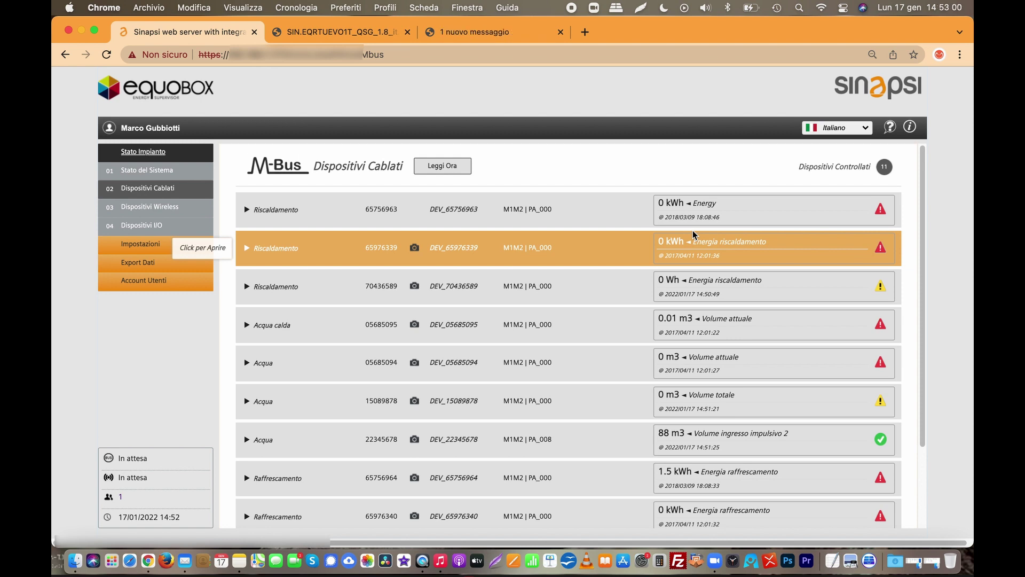
# - Expand water meter DEV_22345678 and examine its device details and last reading
pyautogui.click(578, 435)
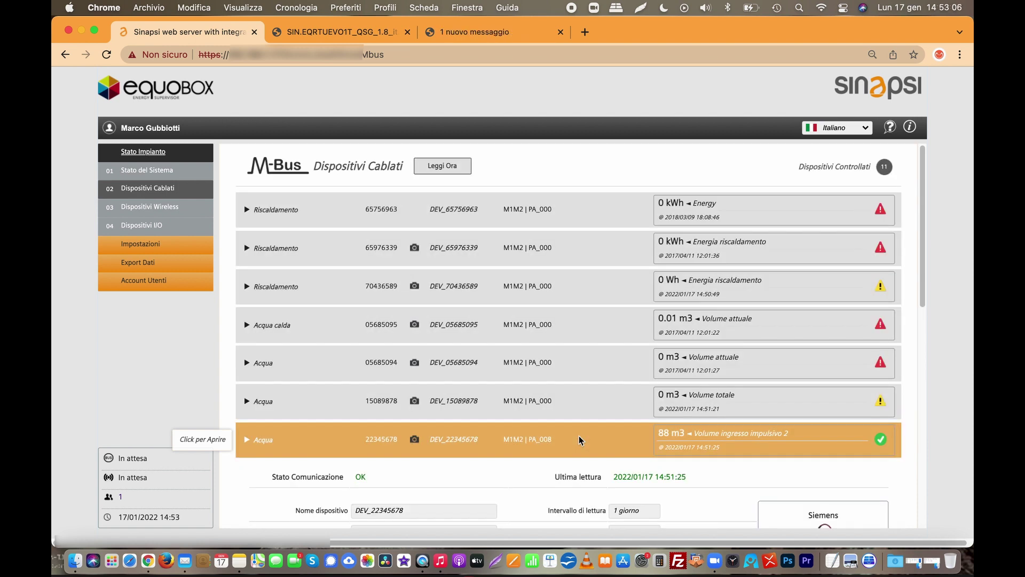
pyautogui.scroll(-3, 579, 435)
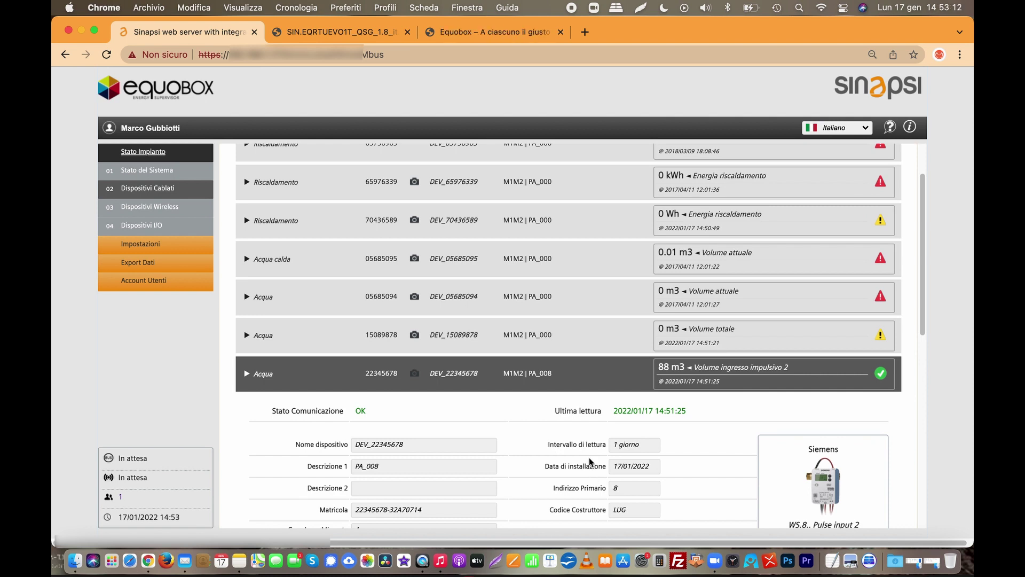
pyautogui.scroll(-6, 588, 458)
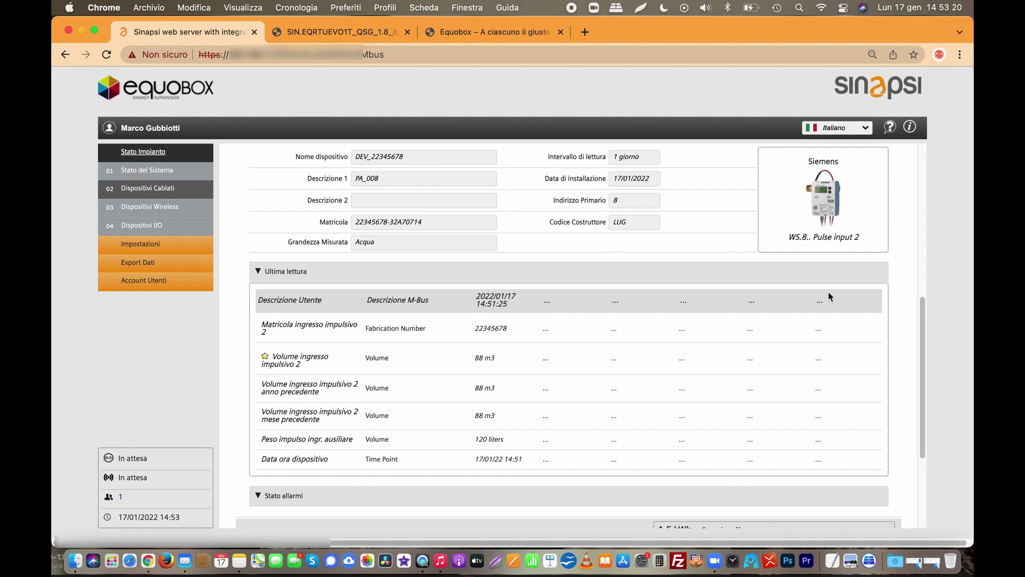
pyautogui.scroll(10, 382, 241)
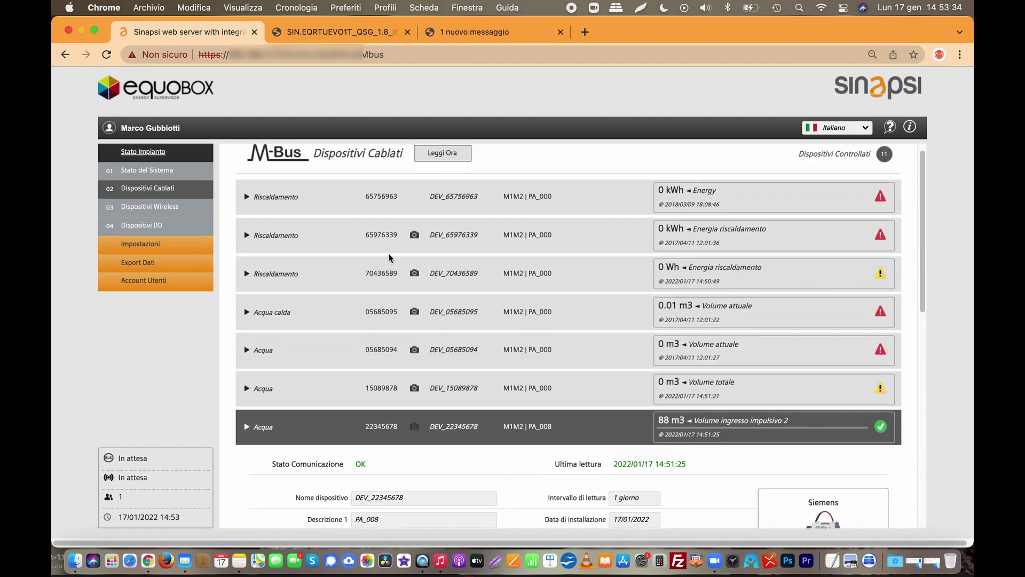